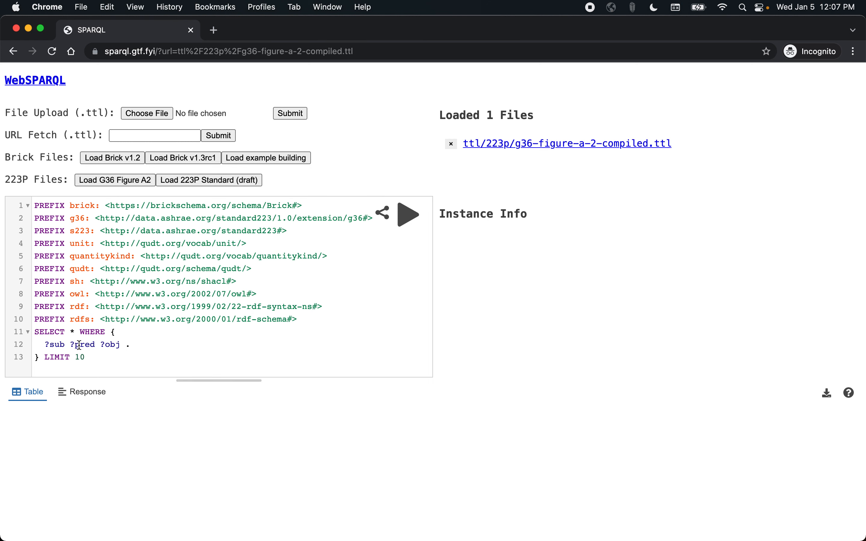
- Load the 223P Standard (draft) file alongside the G36 Figure A2 model and run the default query
click(221, 181)
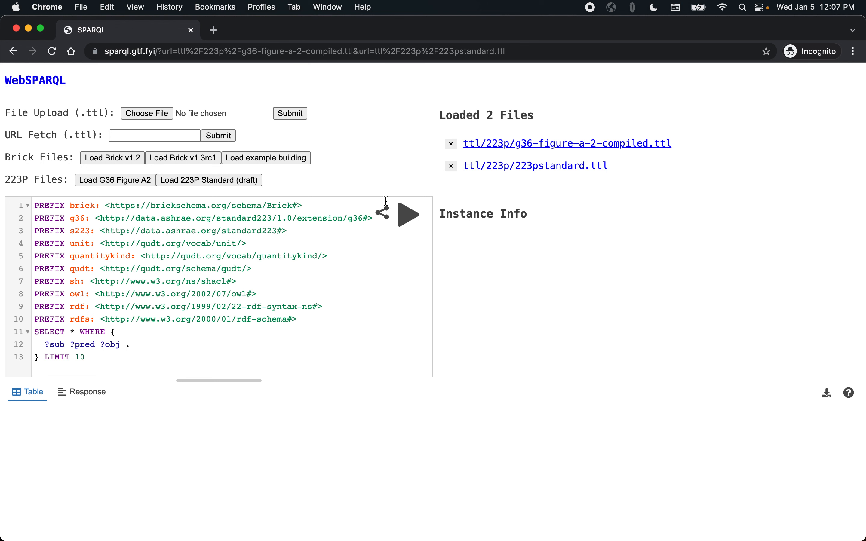
click(412, 218)
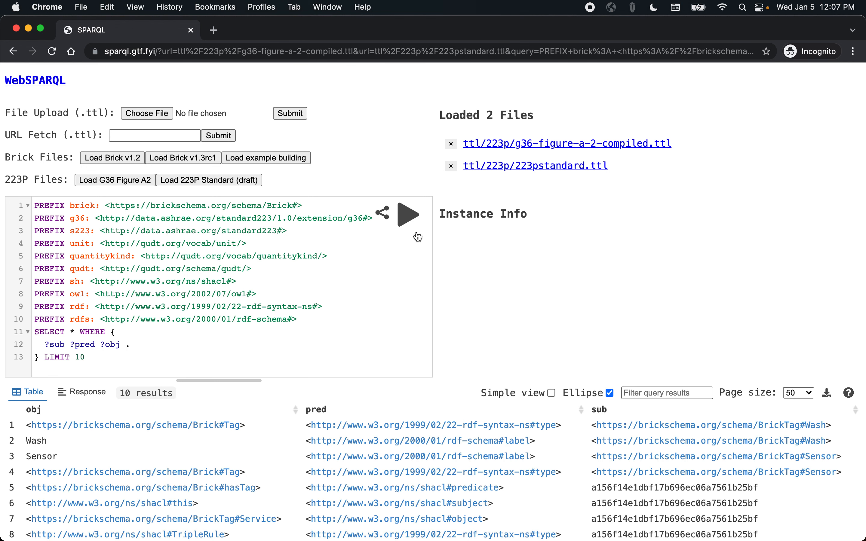
scroll(489, 416, down, 2)
scroll(490, 415, down, 2)
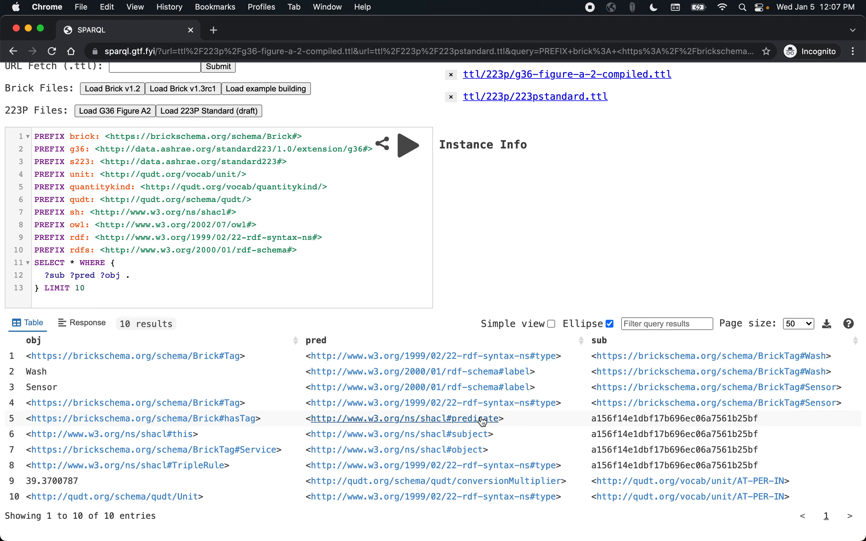
scroll(183, 307, up, 3)
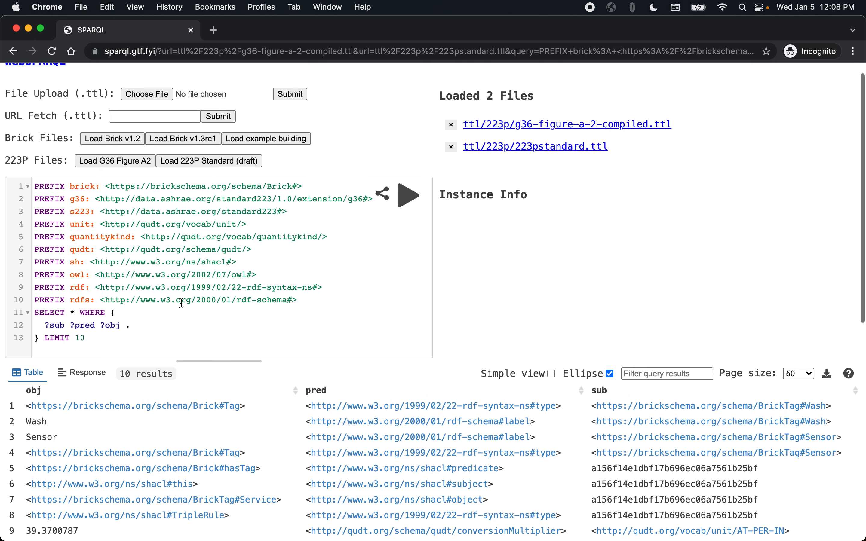
- Replace the query's triple pattern with "?ent rdf:type/rdfs:subClassOf* s223:System" and run it
drag(43, 327, 134, 327)
key(BackSpace)
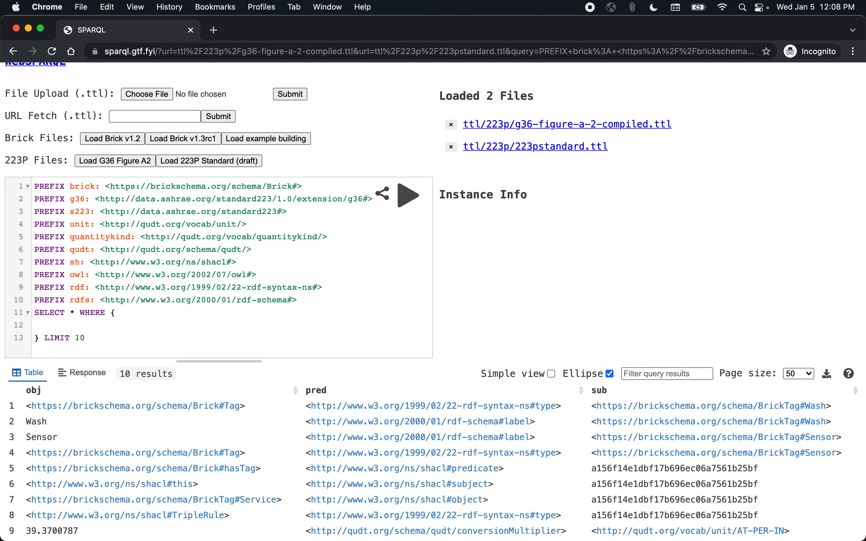
text(?ent rdf:type/rd)
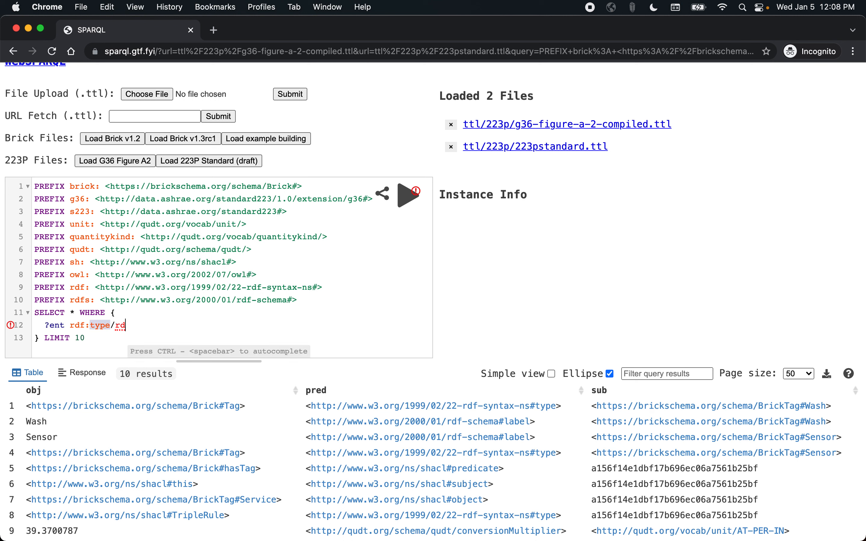
text(fs:subClassOf)
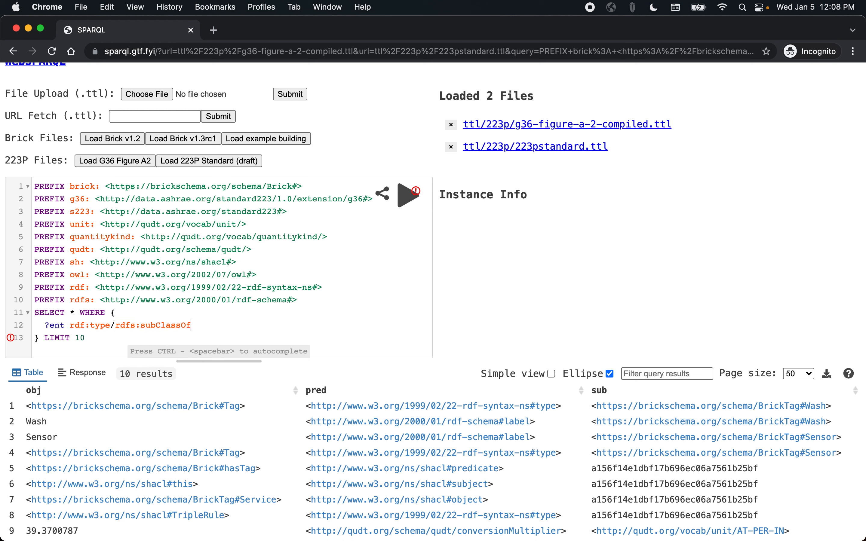
text(* s223:System)
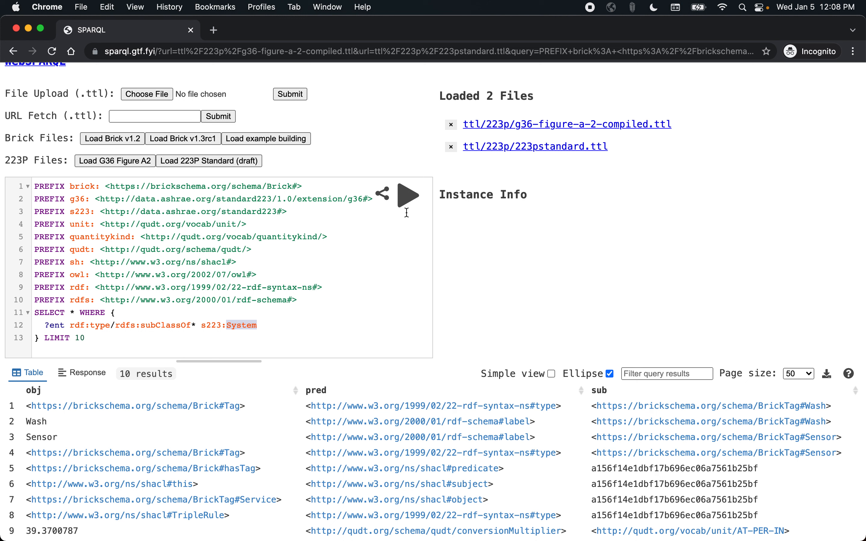
click(411, 204)
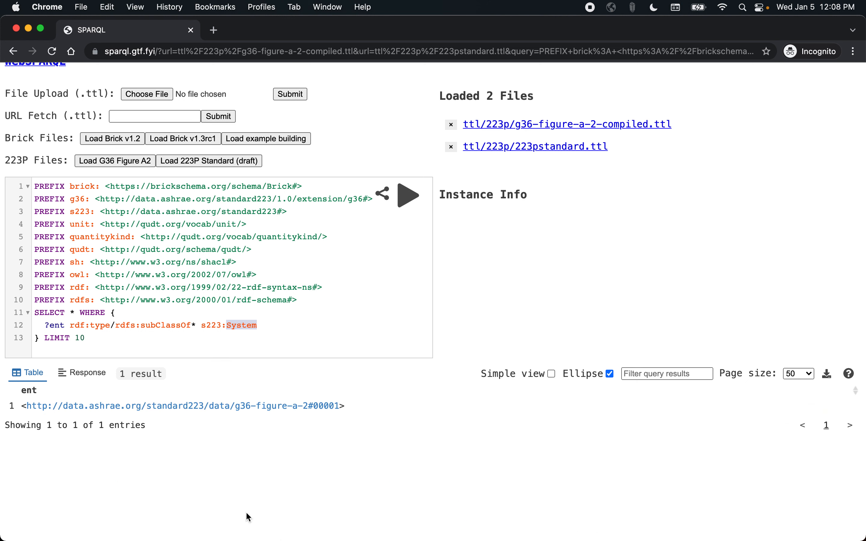
- Inspect the instance info of system #00001, its contained entity #00010, and that entity's position property #00014
click(278, 415)
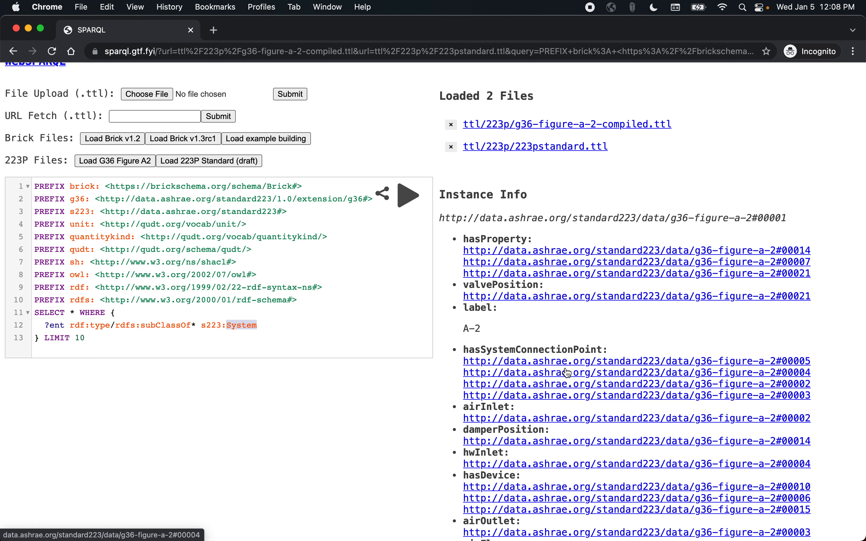
scroll(567, 372, down, 5)
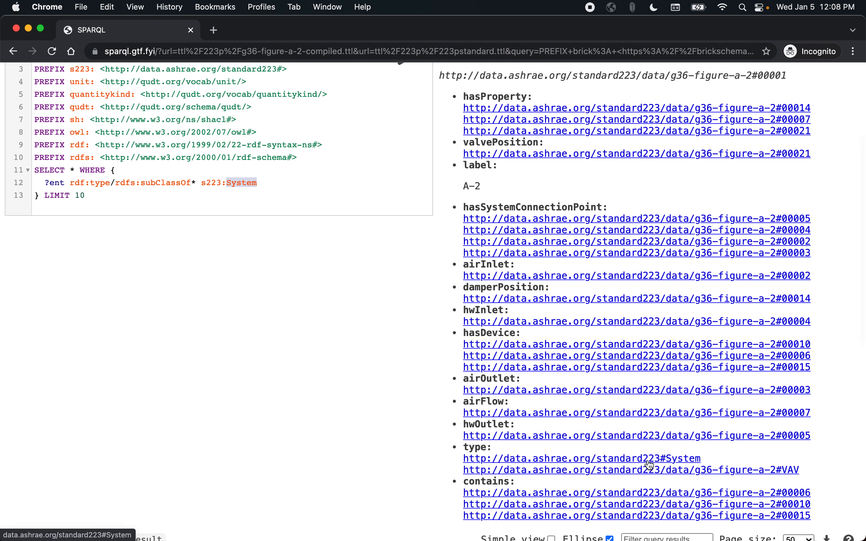
click(615, 509)
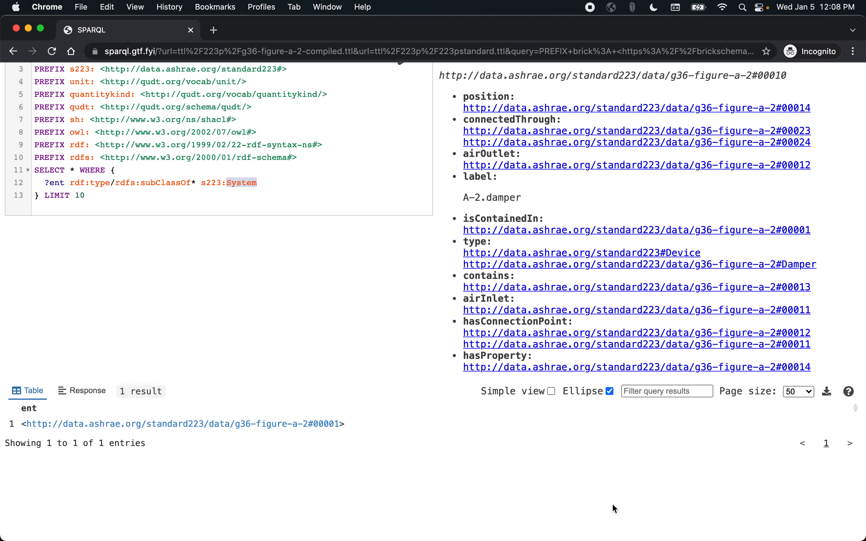
scroll(617, 479, up, 2)
scroll(616, 479, up, 2)
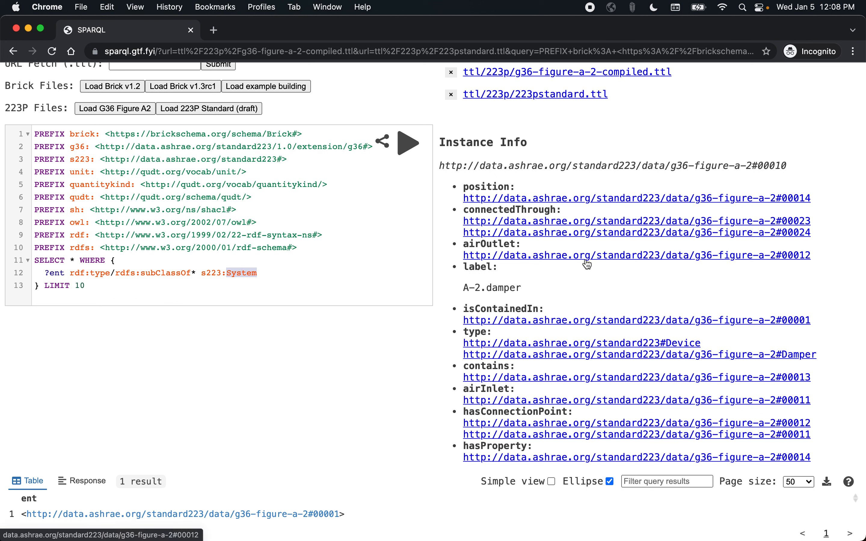
click(596, 199)
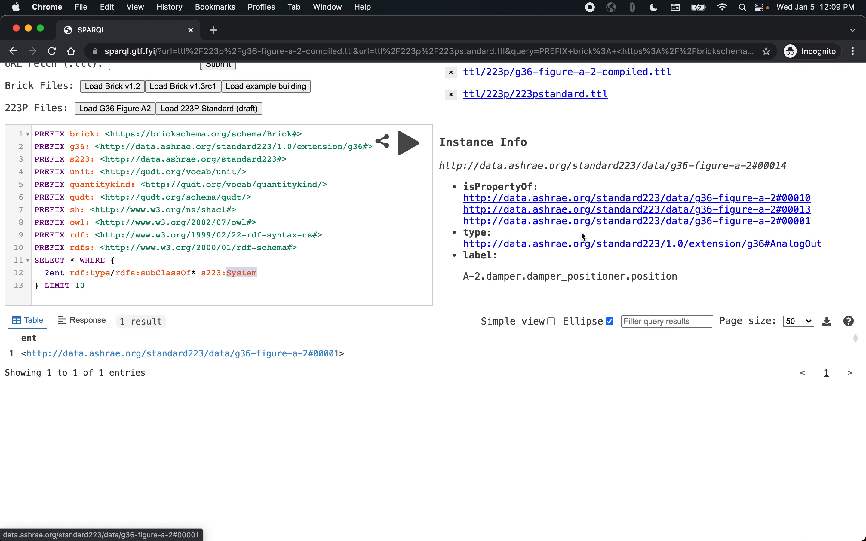
- Change the queried class to s223:Device, add the pattern "?ent s223:hasProperty ?prop", and run the query
scroll(302, 267, up, 3)
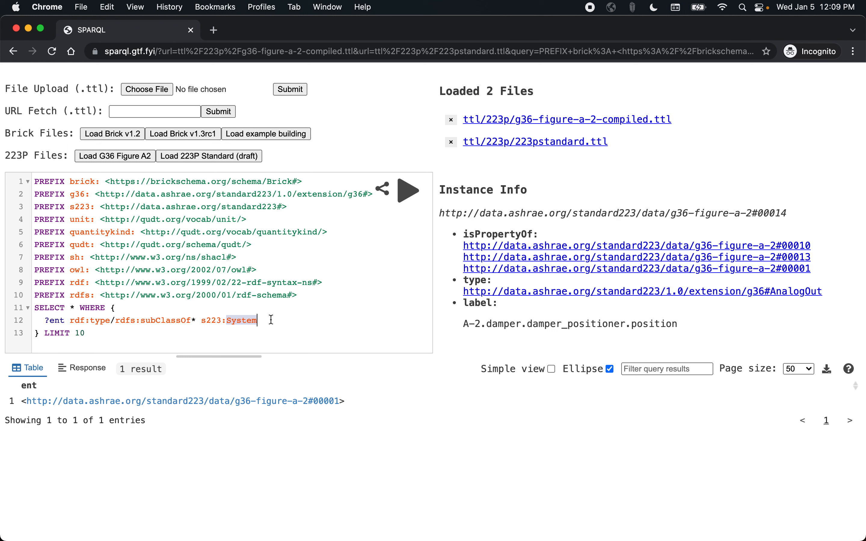
double_click(239, 323)
text(Device .)
key(Return)
text(?e)
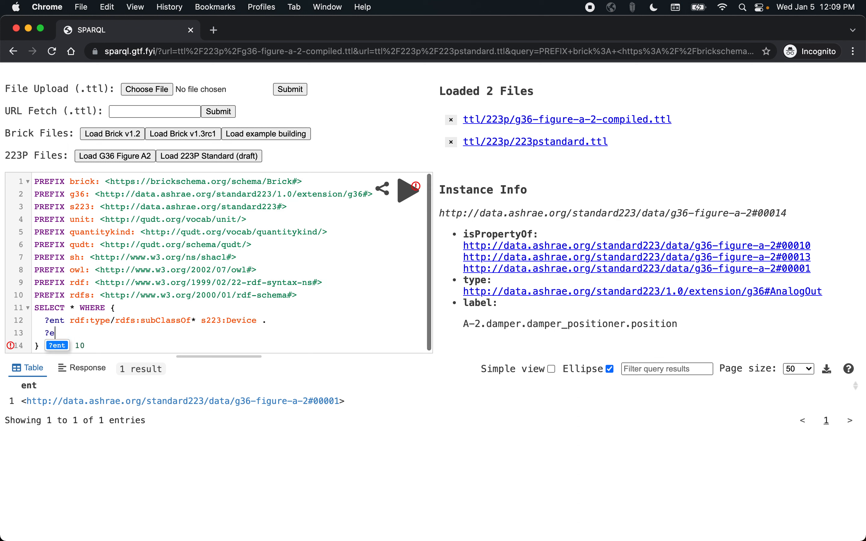
text(nt s223:has)
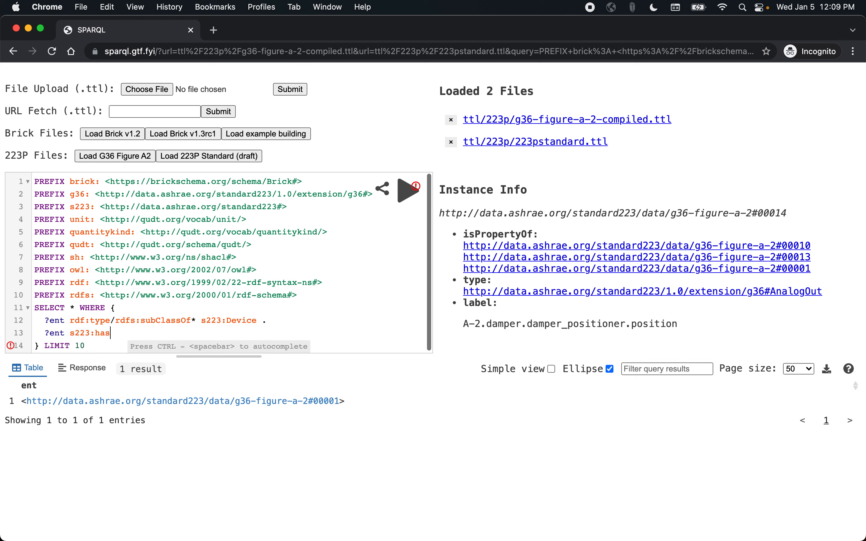
text(Property ?prop)
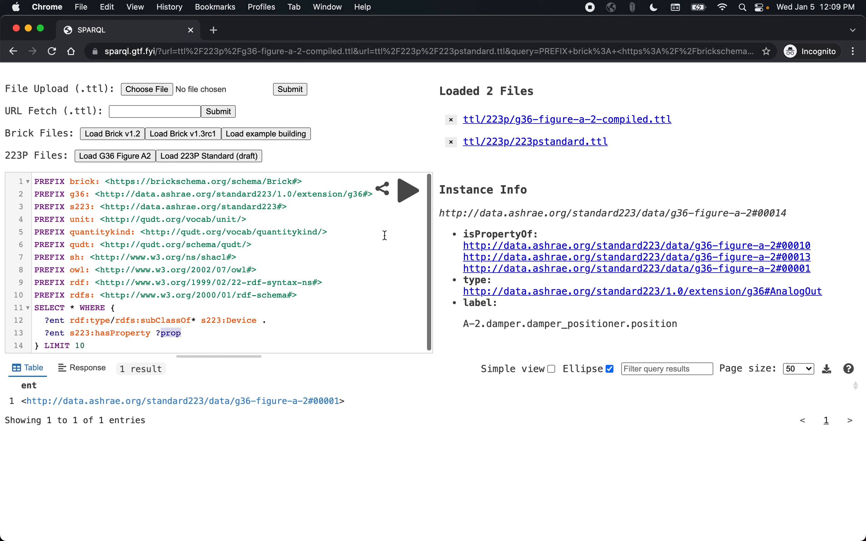
click(409, 190)
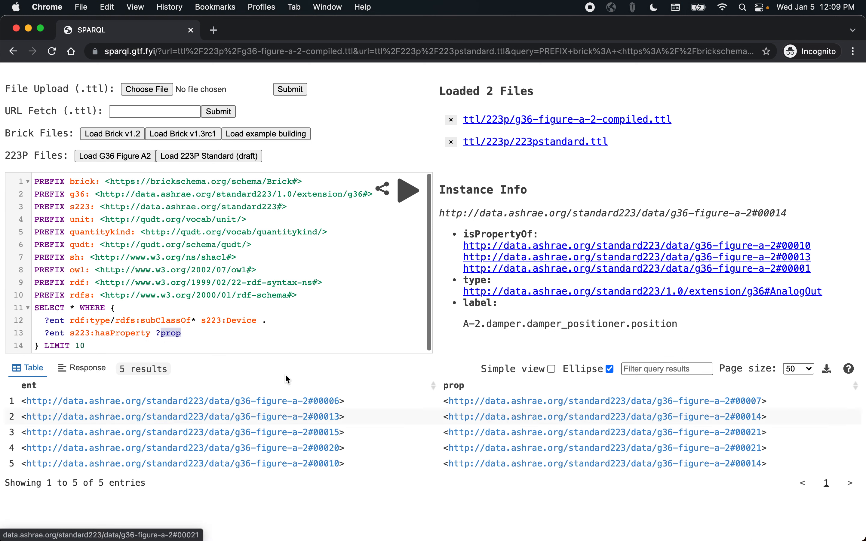
- Extend the query with the pattern "?prop rdf:type ?proptype" after the hasProperty line and run it
click(223, 333)
text(.)
key(Return)
text(?rop)
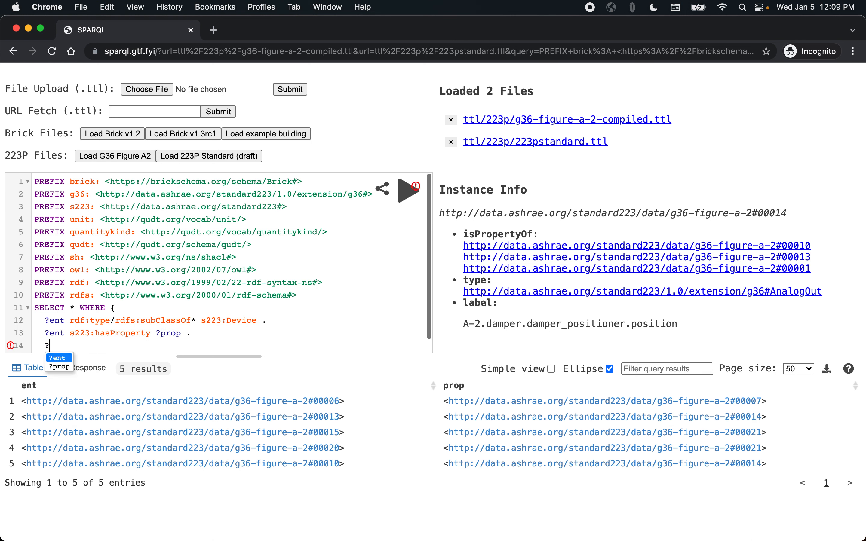
key(BackSpace)
key(BackSpace)
key(BackSpace)
text(prop )
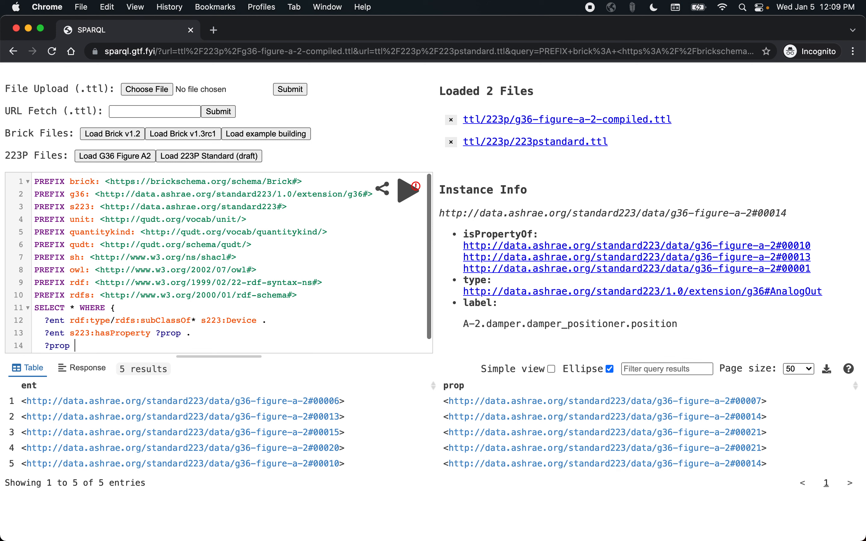
text(rdf:type ?proptype)
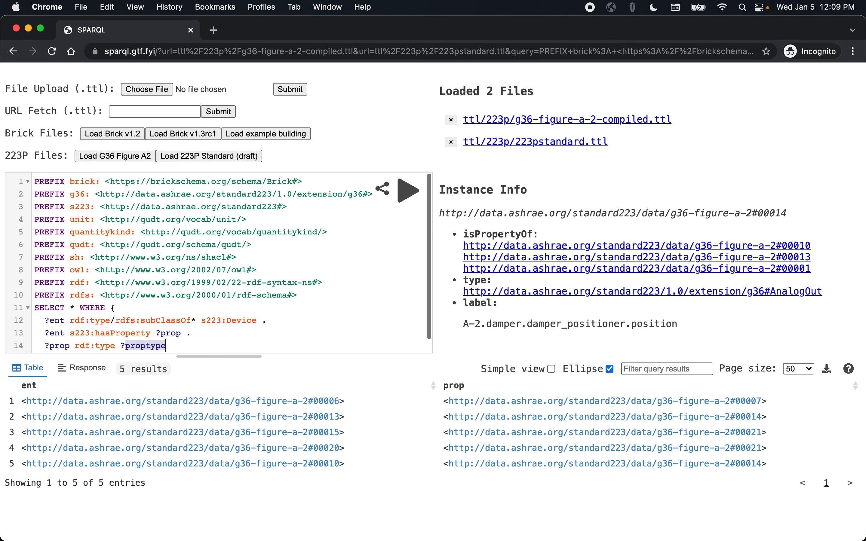
click(408, 190)
- Add the pattern "?ent rdf:type ?enttype" as the query's last line and run it
scroll(252, 345, down, 1)
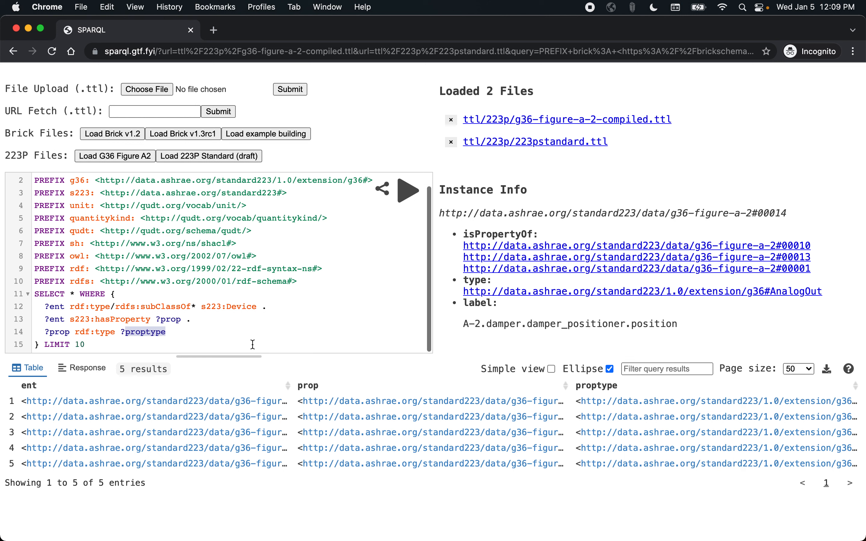
text(.)
key(Return)
text(?e)
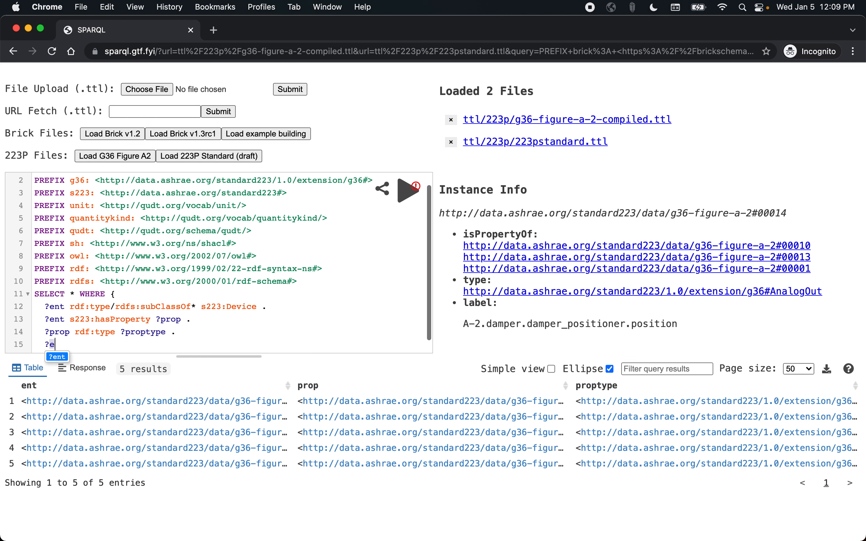
text(nt rdf:type ?enttype)
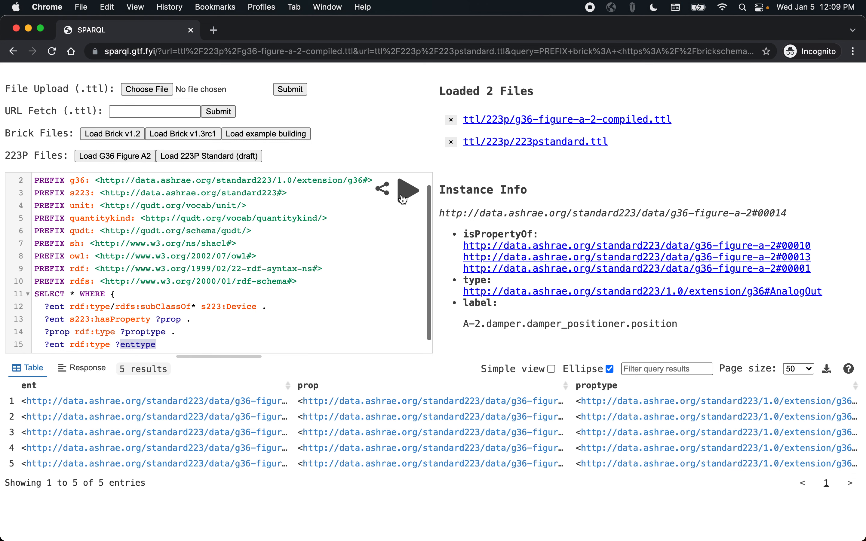
click(408, 191)
scroll(449, 437, down, 1)
scroll(448, 437, down, 1)
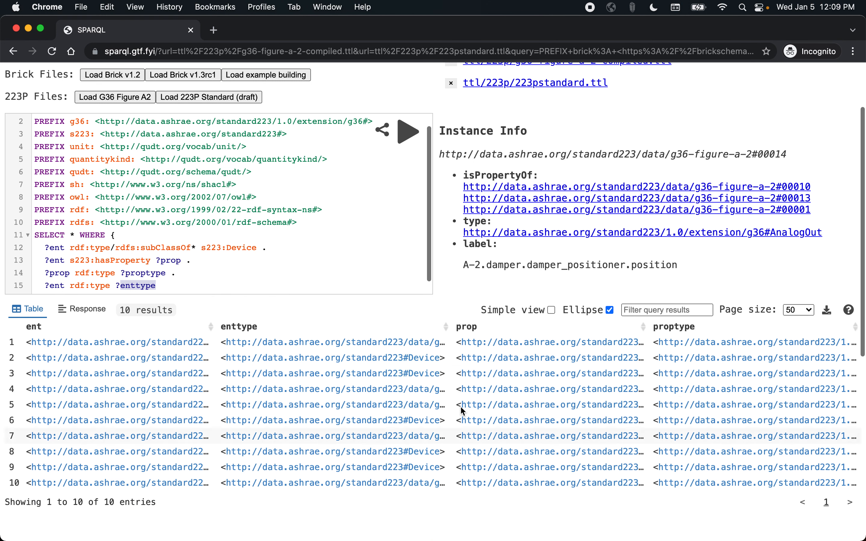
- Turn off the Ellipse option to show full result URIs and open the instance info of property #00007
click(610, 311)
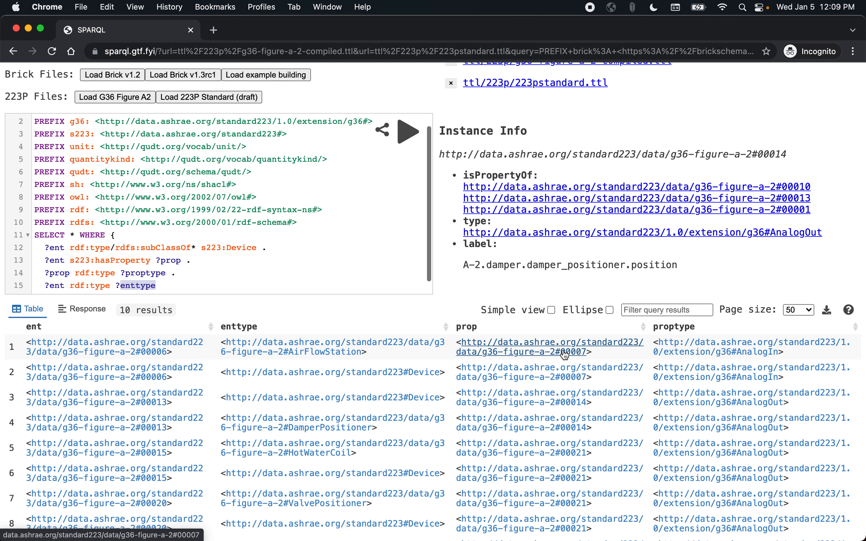
click(585, 351)
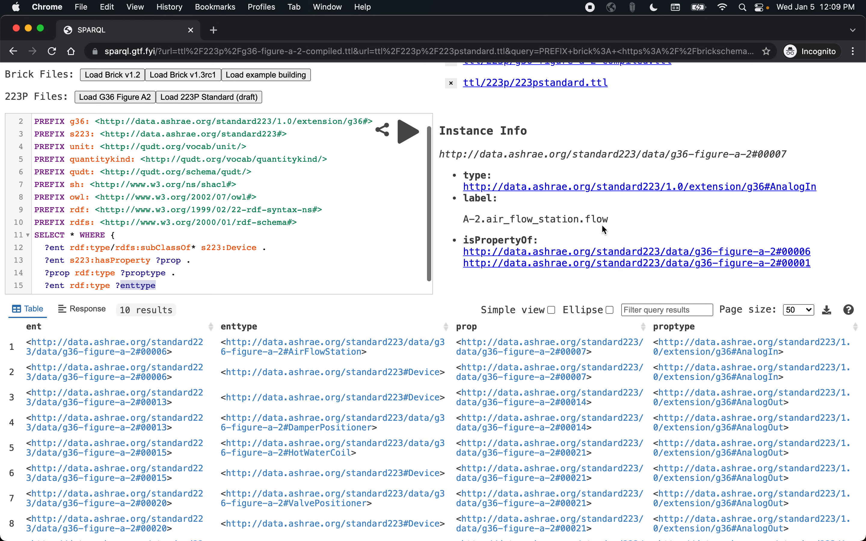
scroll(605, 229, down, 1)
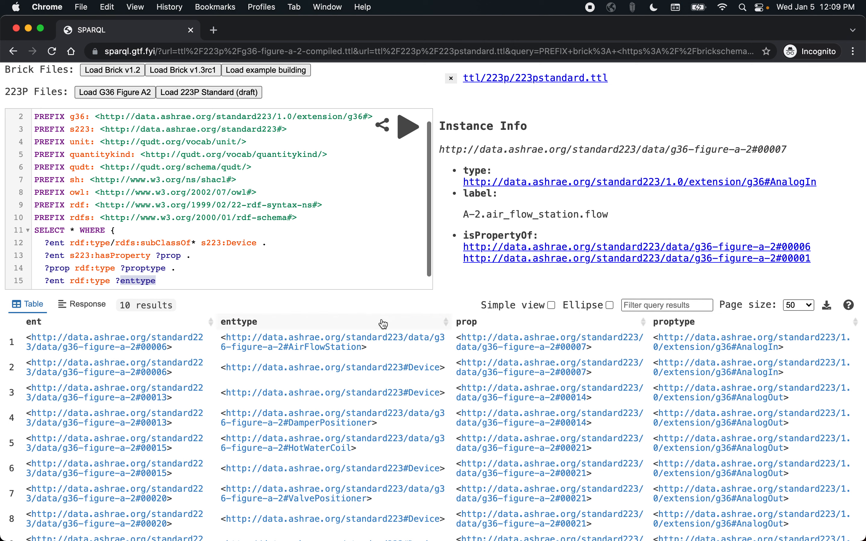
- Select the full page URL that holds the loaded files and the query
scroll(384, 324, up, 5)
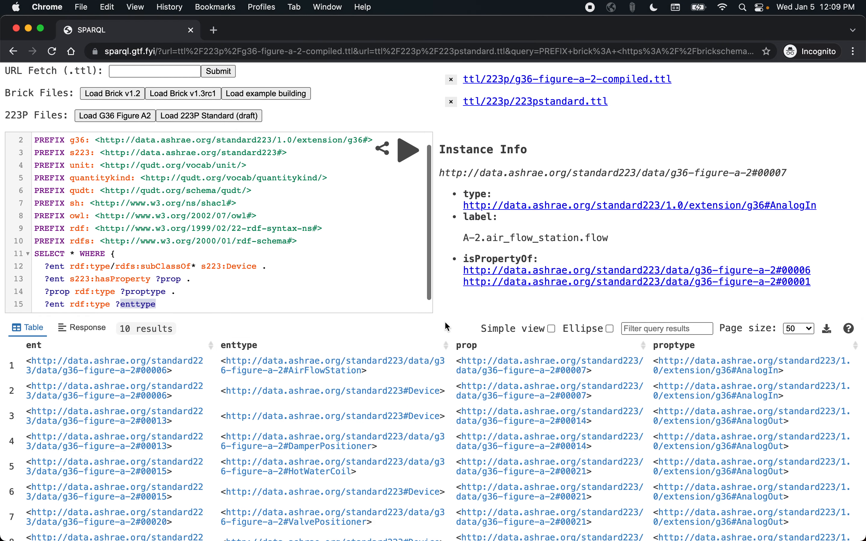
click(444, 50)
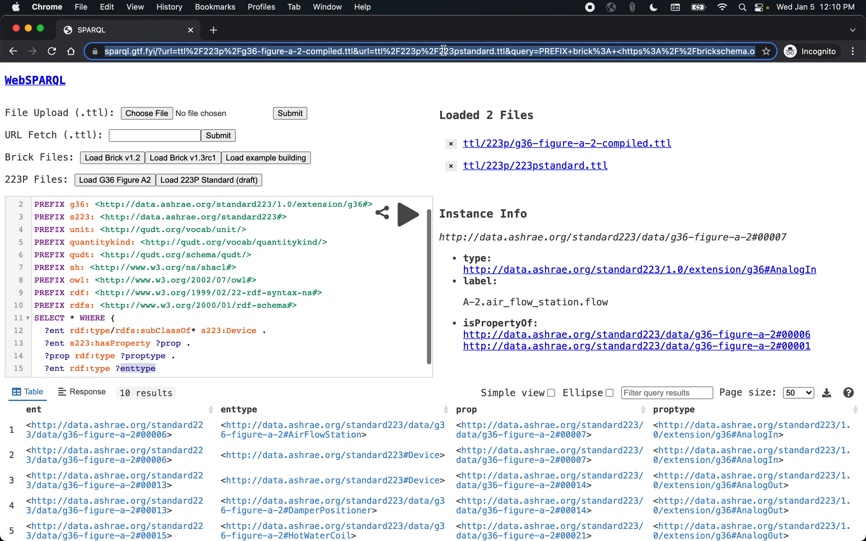